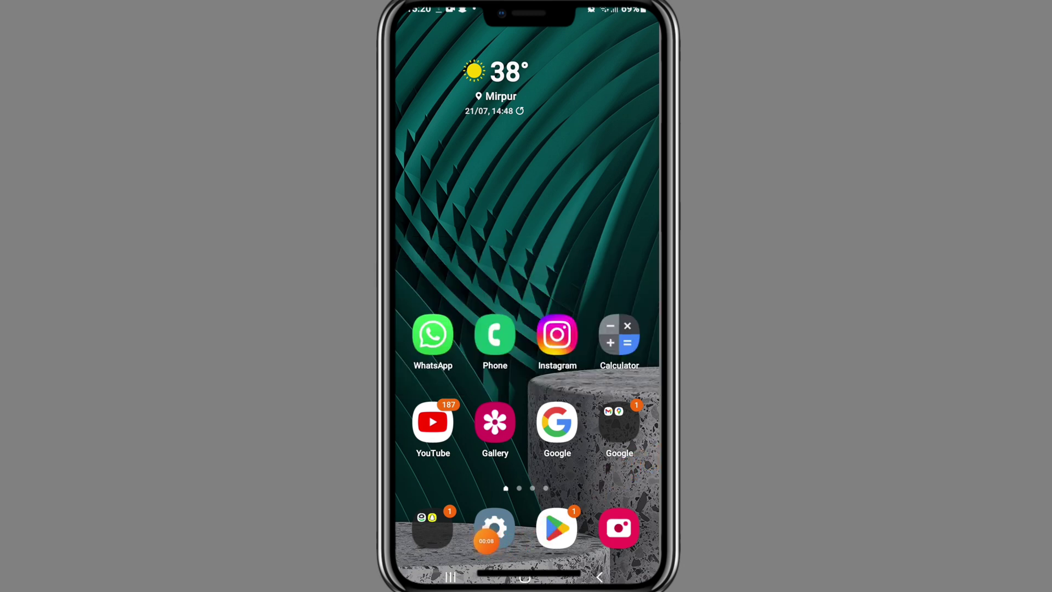
Open About phone from the Settings list, showing the Galaxy F12 device details
{"action": "left_click", "coordinate": [494, 528]}
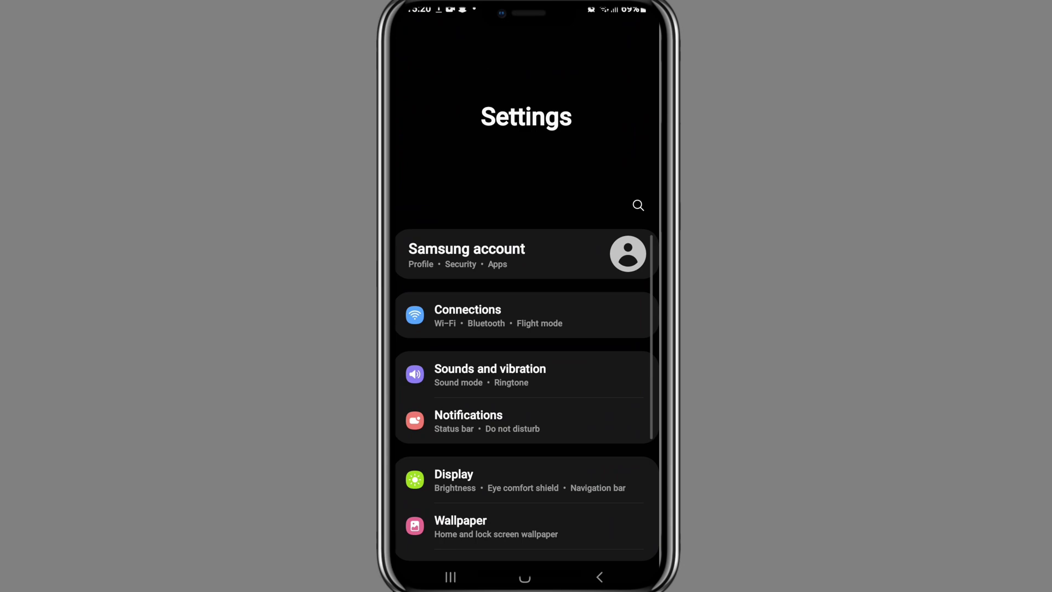
{"action": "scroll", "coordinate": [527, 329], "scroll_direction": "down", "scroll_amount": 10}
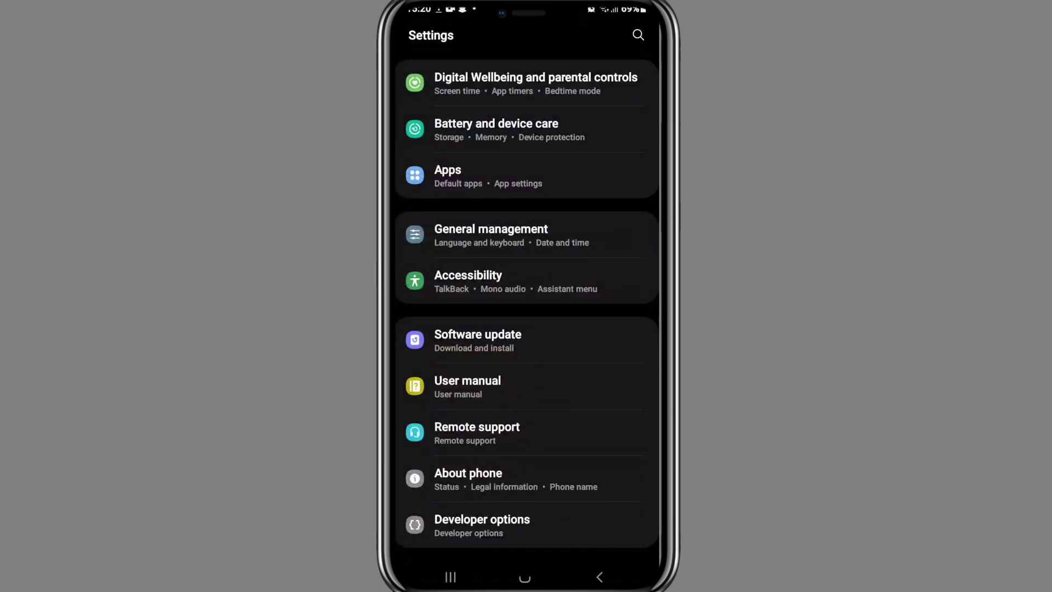
{"action": "scroll", "coordinate": [526, 329], "scroll_direction": "up", "scroll_amount": 1}
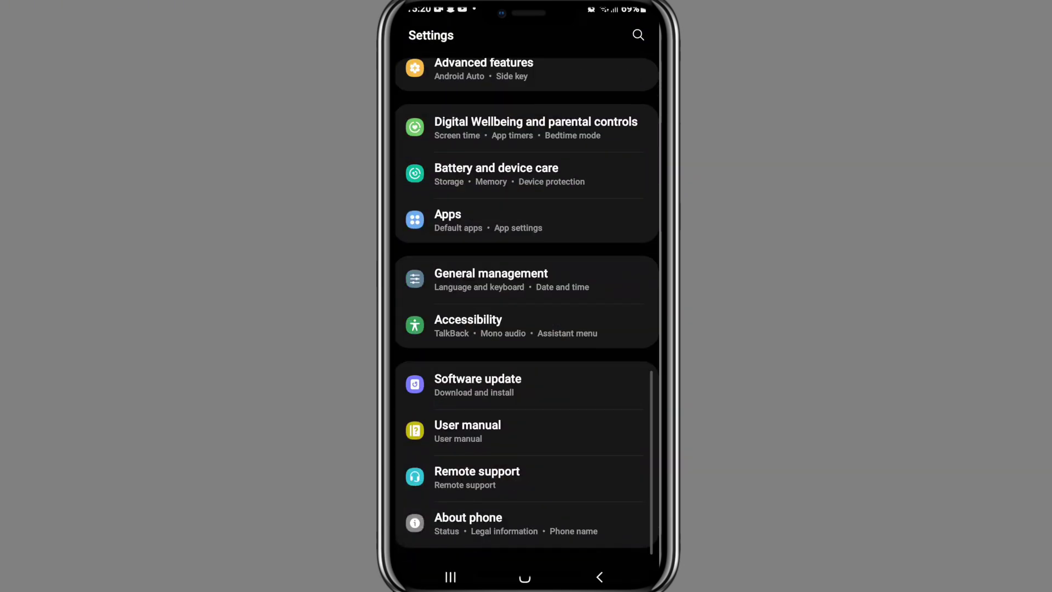
{"action": "scroll", "coordinate": [526, 328], "scroll_direction": "up", "scroll_amount": 1}
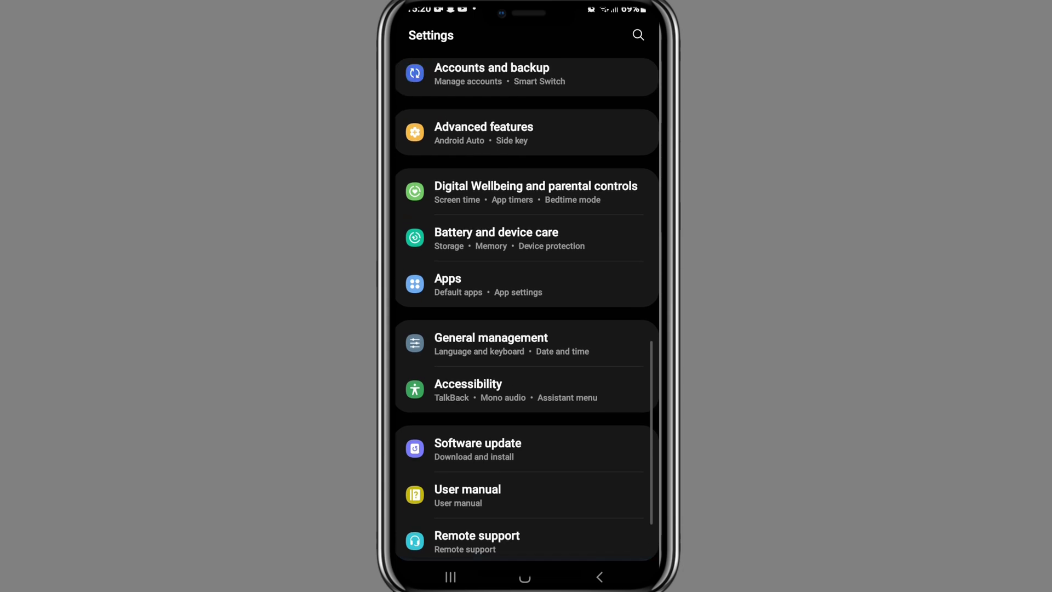
{"action": "scroll", "coordinate": [526, 330], "scroll_direction": "down", "scroll_amount": 1}
{"action": "left_click", "coordinate": [476, 523]}
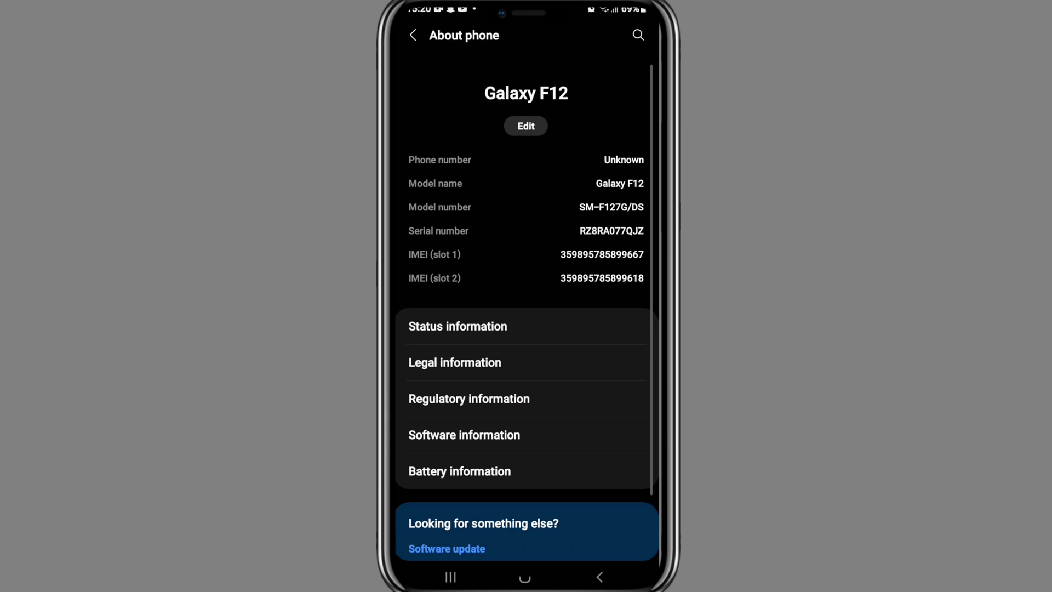
Open Software information and tap Build number until developer mode is enabled
{"action": "left_click", "coordinate": [465, 435]}
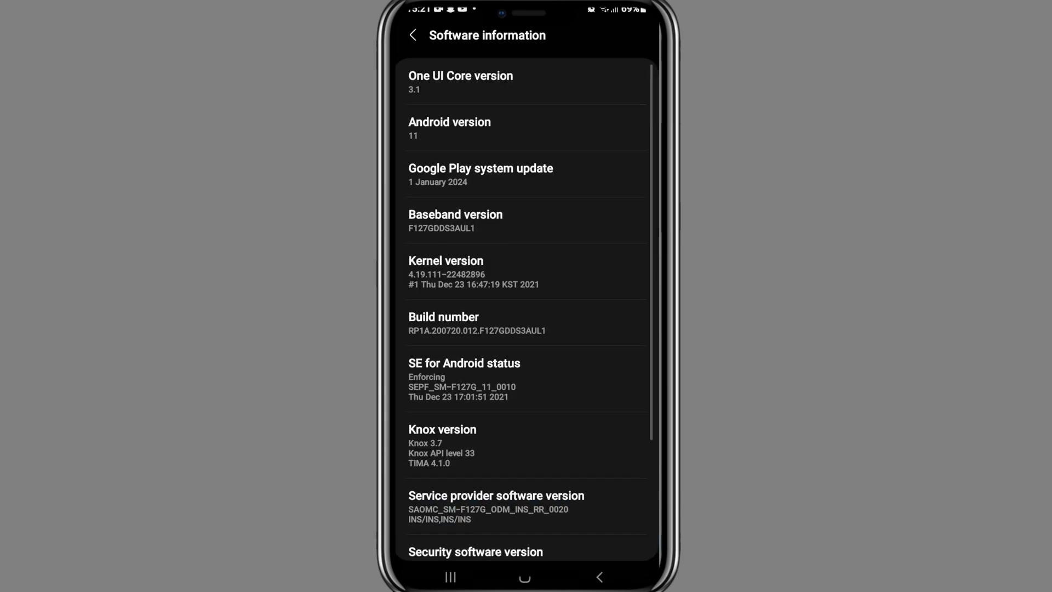
{"action": "scroll", "coordinate": [526, 328], "scroll_direction": "down", "scroll_amount": 1}
{"action": "scroll", "coordinate": [526, 329], "scroll_direction": "down", "scroll_amount": 1}
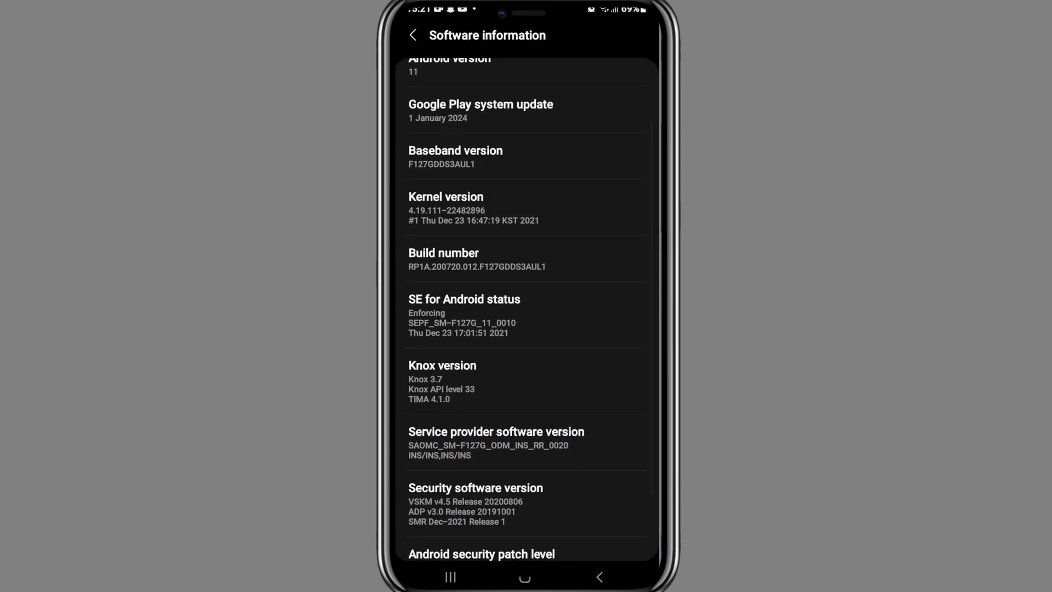
{"action": "left_click", "coordinate": [477, 259]}
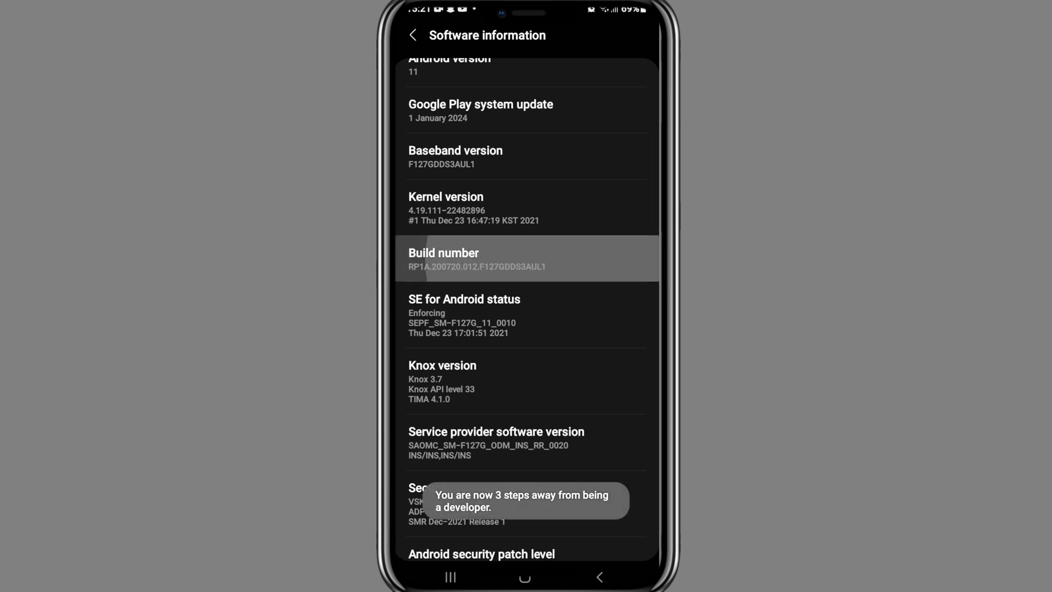
{"action": "left_click", "coordinate": [477, 259]}
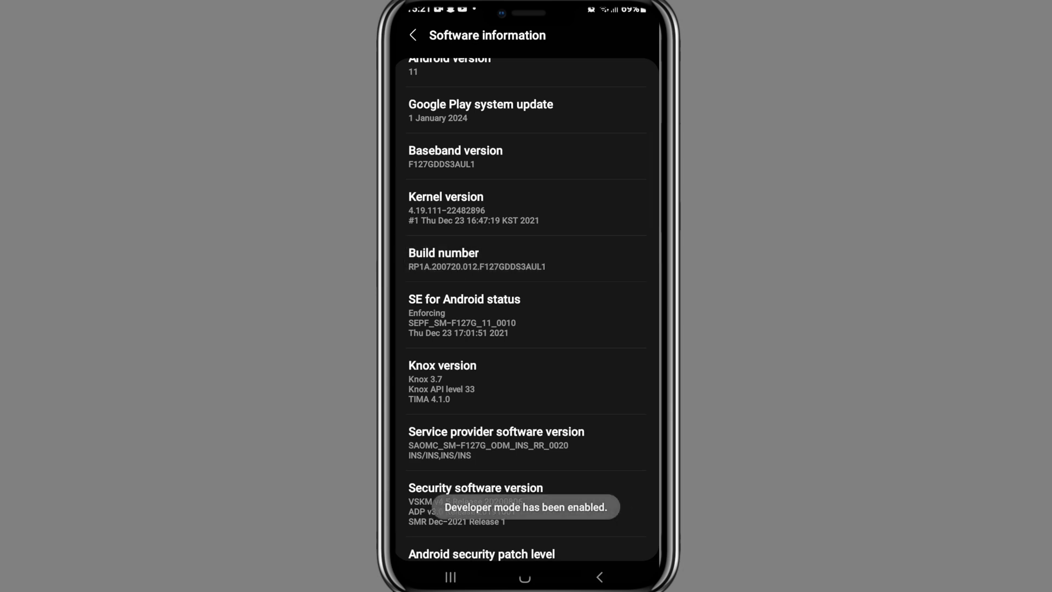
Return to Settings, open Developer options and switch on Force allow apps on external
{"action": "key", "text": "Escape"}
{"action": "key", "text": "Escape"}
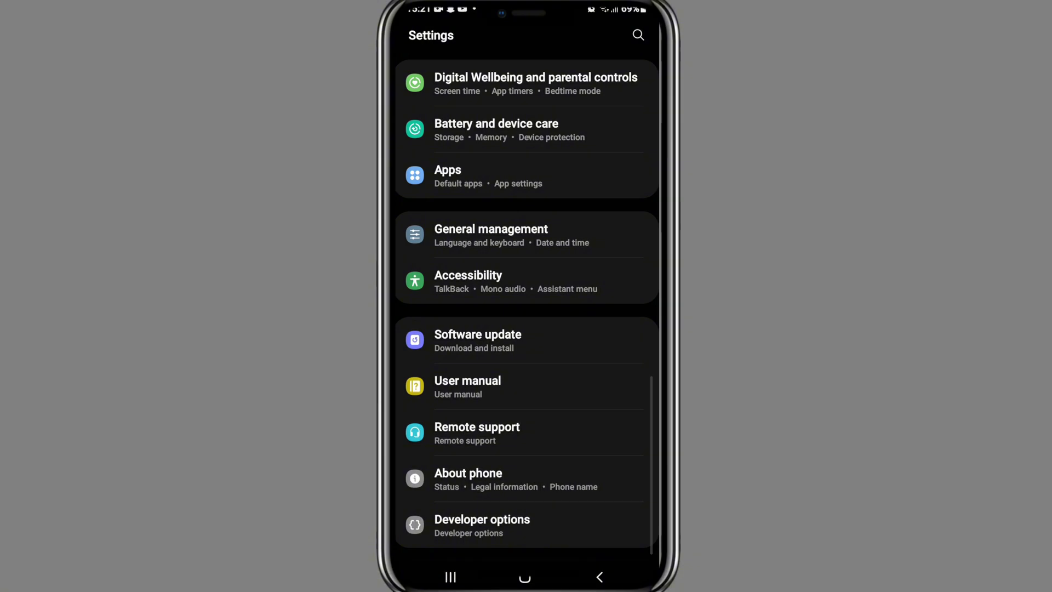
{"action": "left_click", "coordinate": [481, 525]}
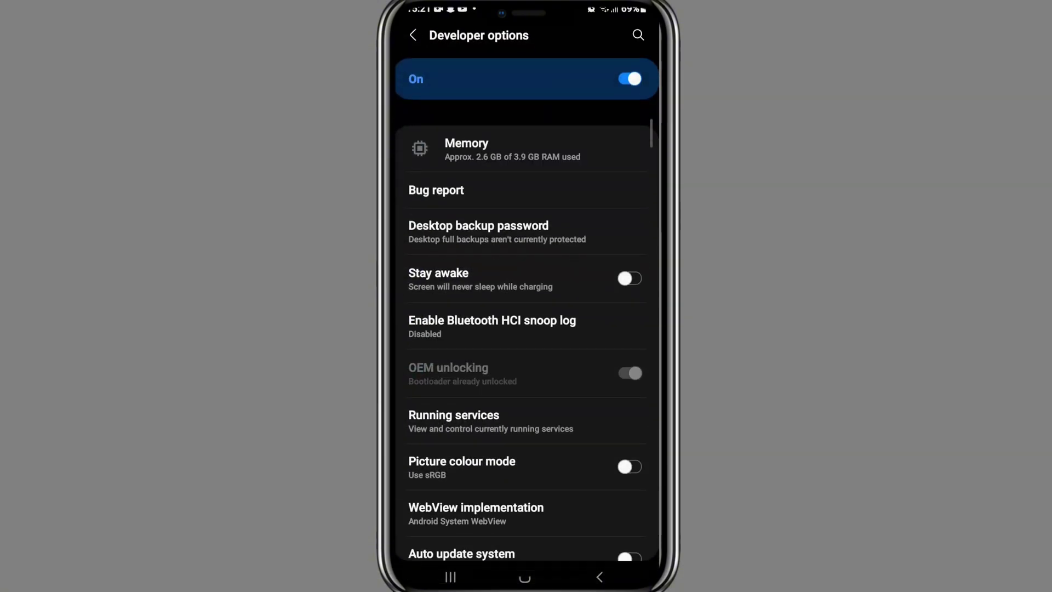
{"action": "scroll", "coordinate": [526, 329], "scroll_direction": "down", "scroll_amount": 3}
{"action": "scroll", "coordinate": [526, 329], "scroll_direction": "down", "scroll_amount": 10}
{"action": "scroll", "coordinate": [526, 329], "scroll_direction": "down", "scroll_amount": 5}
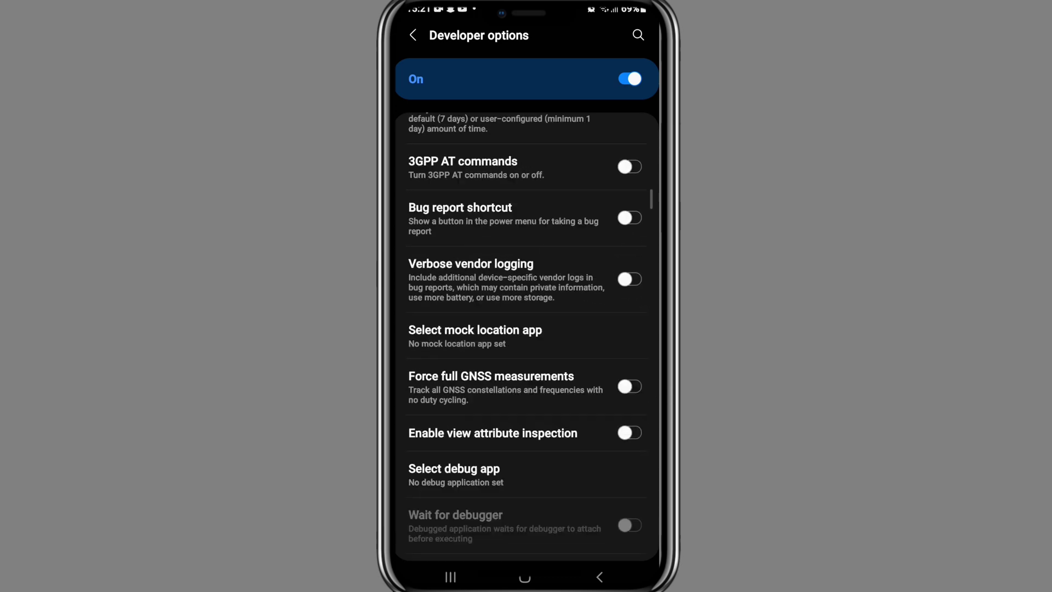
{"action": "scroll", "coordinate": [526, 329], "scroll_direction": "down", "scroll_amount": 10}
{"action": "scroll", "coordinate": [527, 330], "scroll_direction": "down", "scroll_amount": 10}
{"action": "scroll", "coordinate": [527, 328], "scroll_direction": "down", "scroll_amount": 5}
{"action": "scroll", "coordinate": [526, 329], "scroll_direction": "down", "scroll_amount": 5}
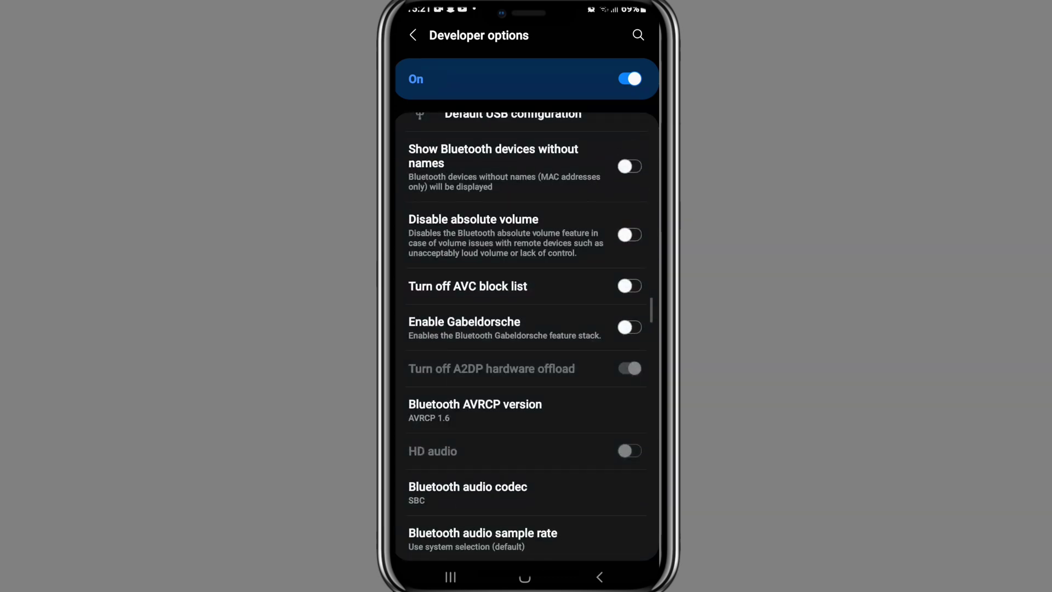
{"action": "scroll", "coordinate": [525, 329], "scroll_direction": "down", "scroll_amount": 5}
{"action": "scroll", "coordinate": [526, 328], "scroll_direction": "down", "scroll_amount": 10}
{"action": "scroll", "coordinate": [526, 330], "scroll_direction": "down", "scroll_amount": 1}
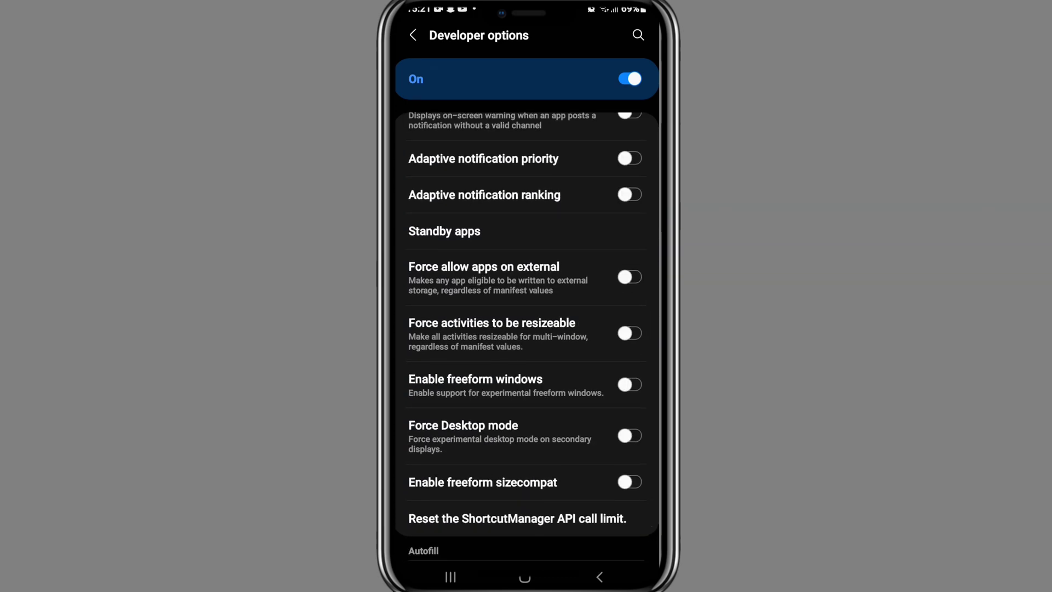
{"action": "left_click", "coordinate": [526, 277]}
Go back, open Battery and device care and bring up its three-dot menu
{"action": "left_click", "coordinate": [600, 576]}
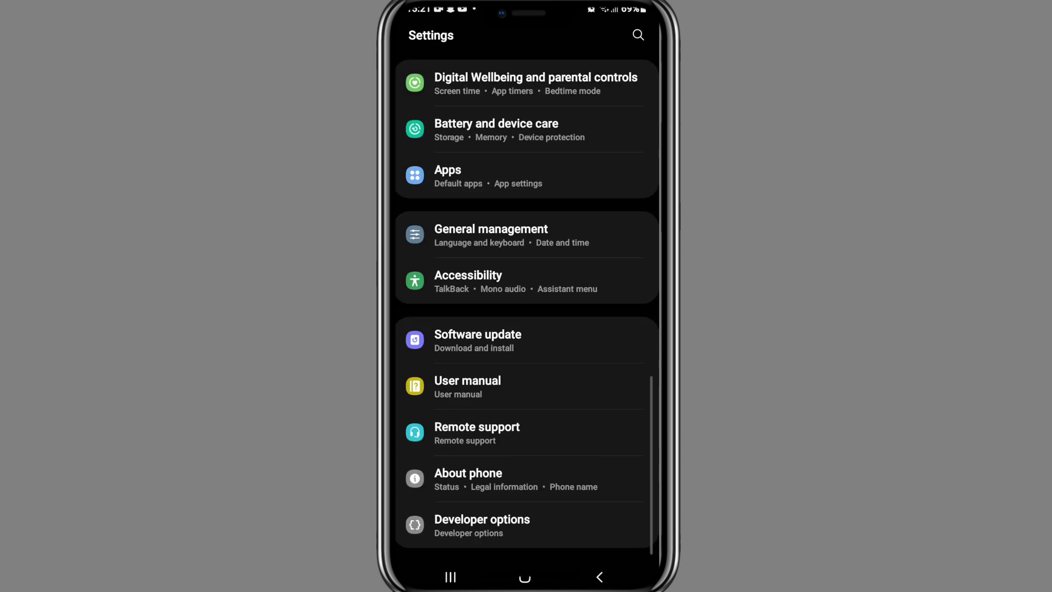
{"action": "scroll", "coordinate": [526, 329], "scroll_direction": "up", "scroll_amount": 3}
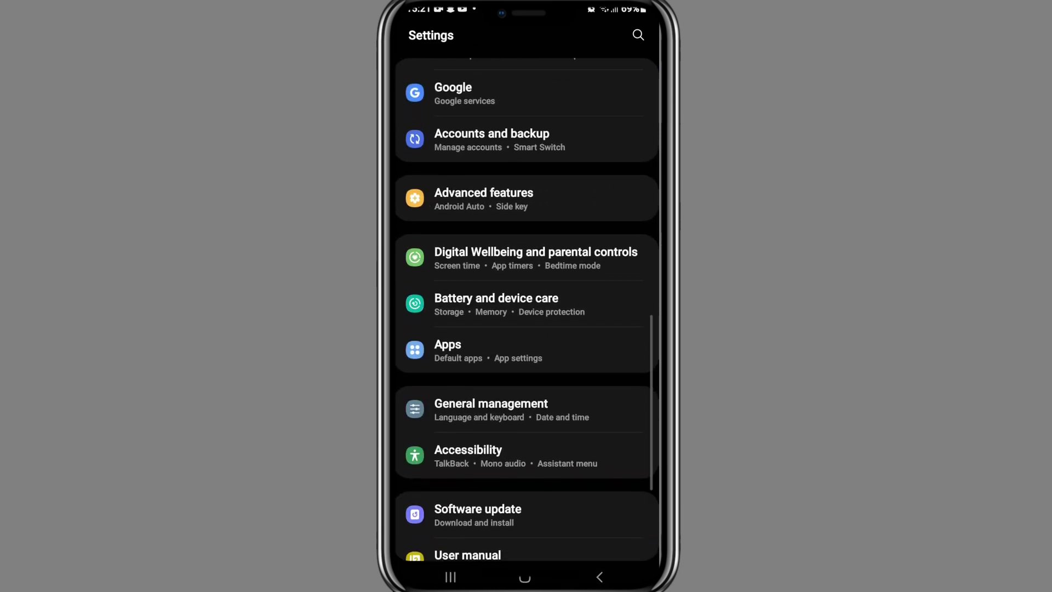
{"action": "left_click", "coordinate": [542, 305]}
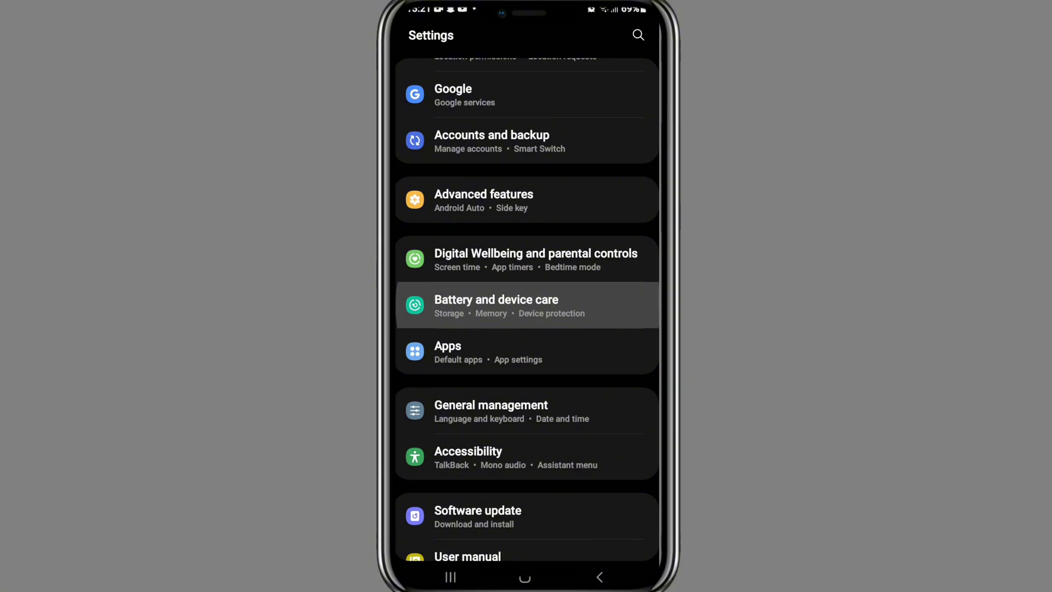
{"action": "left_click", "coordinate": [638, 35]}
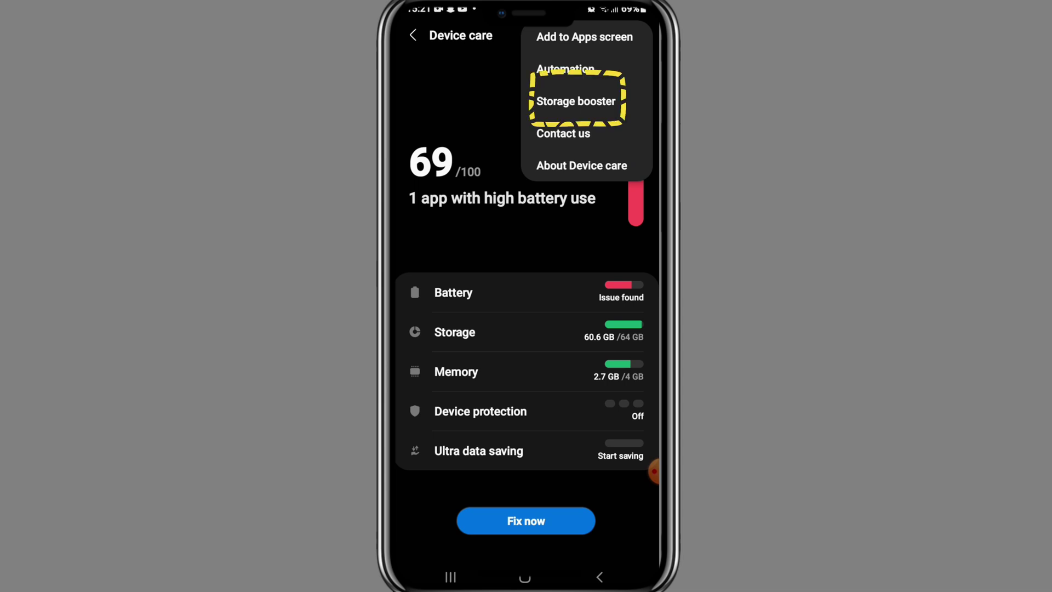
Open Storage booster from the menu, showing the Move apps to SD card option
{"action": "left_click", "coordinate": [576, 101]}
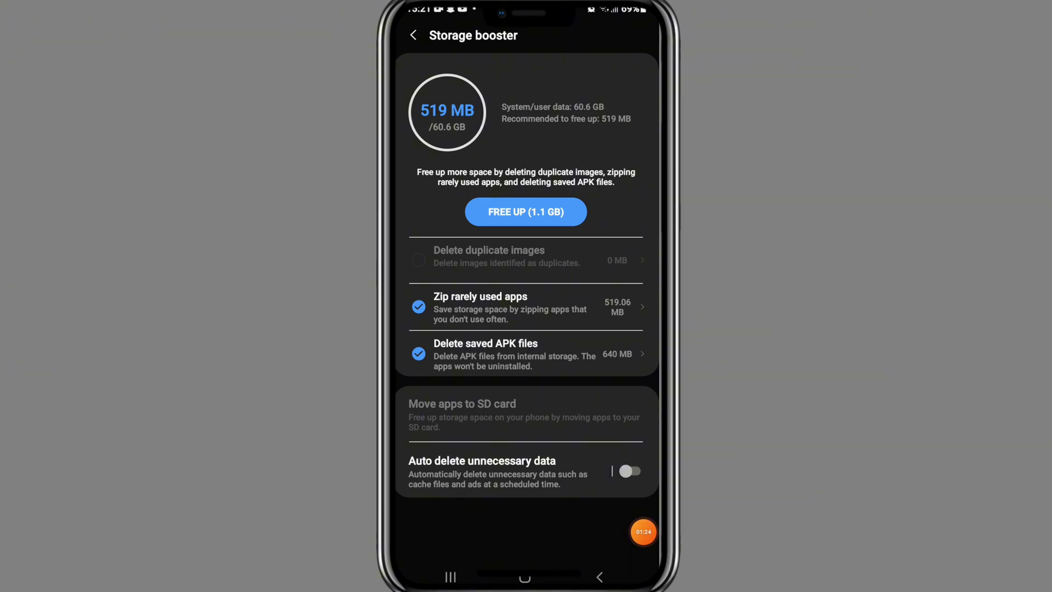
{"action": "left_click", "coordinate": [642, 531]}
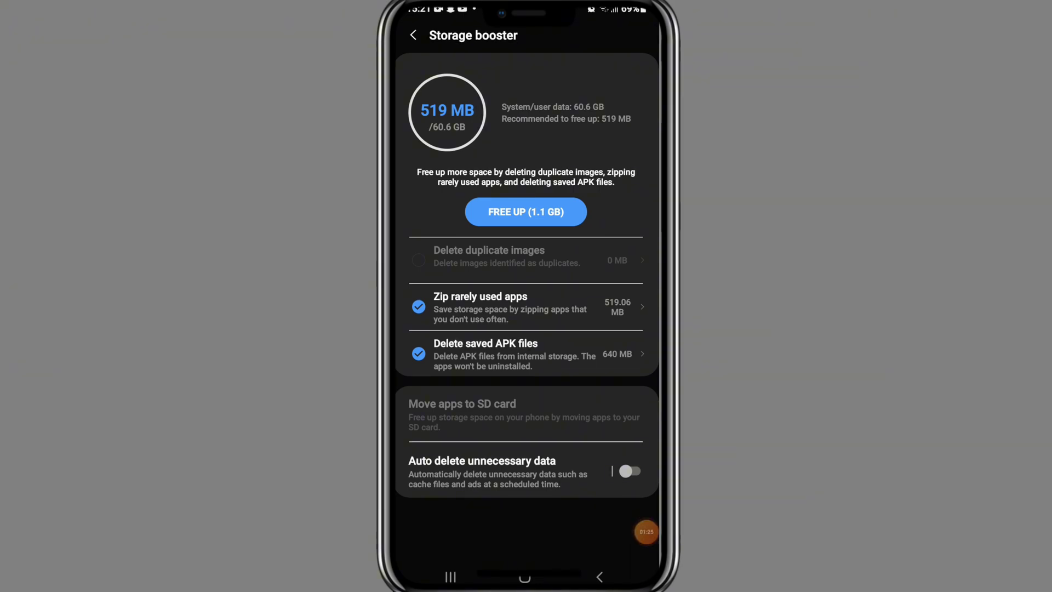